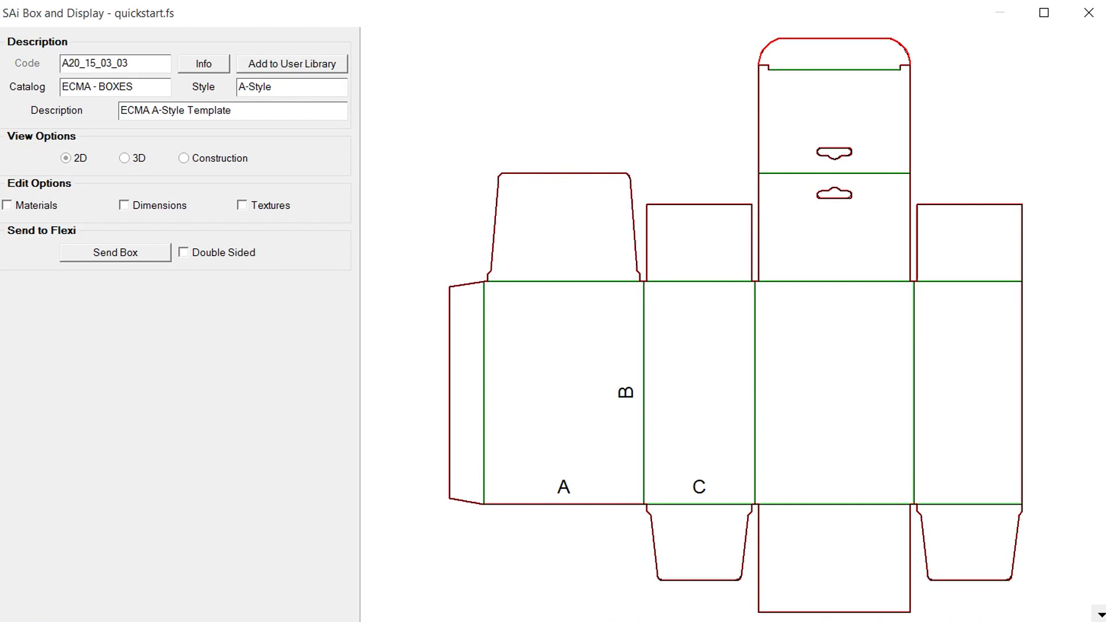
# - Check Textures under Edit Options so the box textures become editable
pyautogui.click(242, 207)
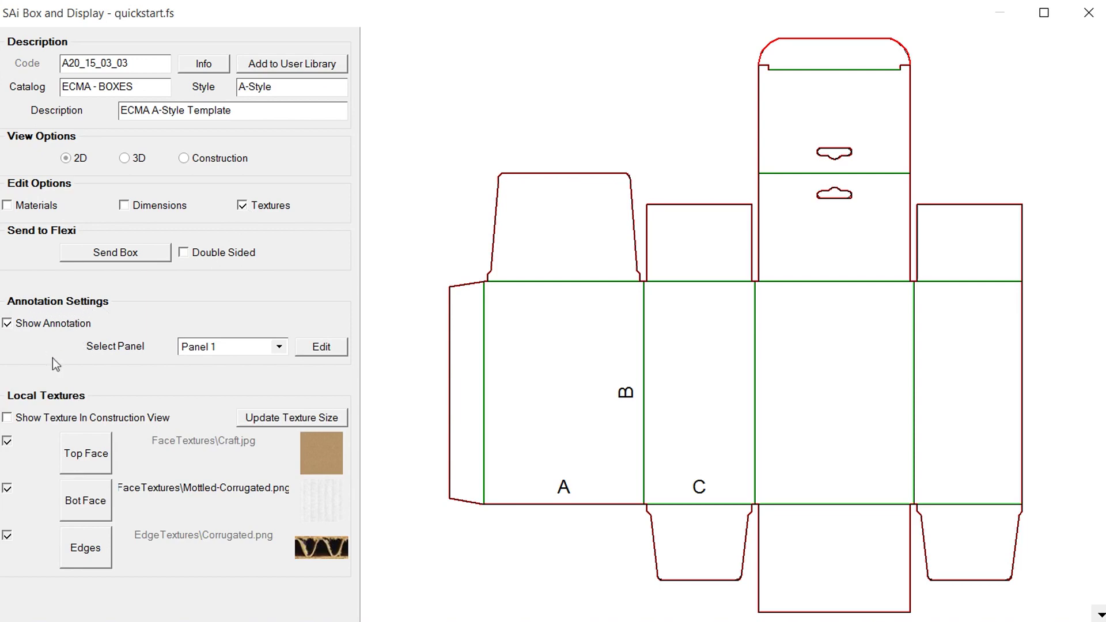
pyautogui.scroll(3, 540, 462)
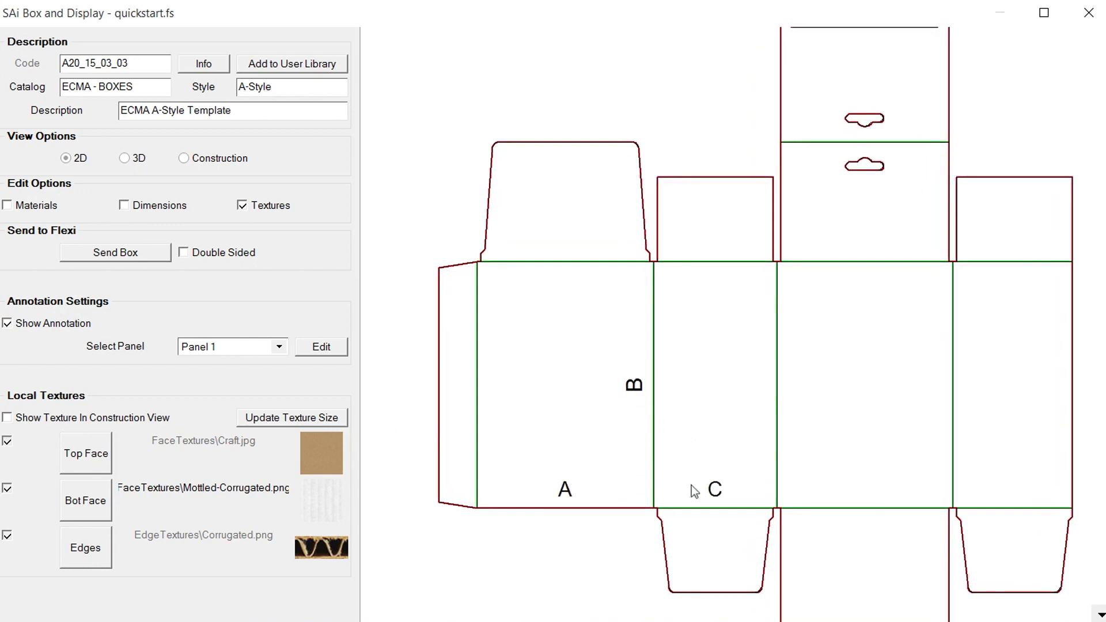
pyautogui.scroll(-3, 732, 496)
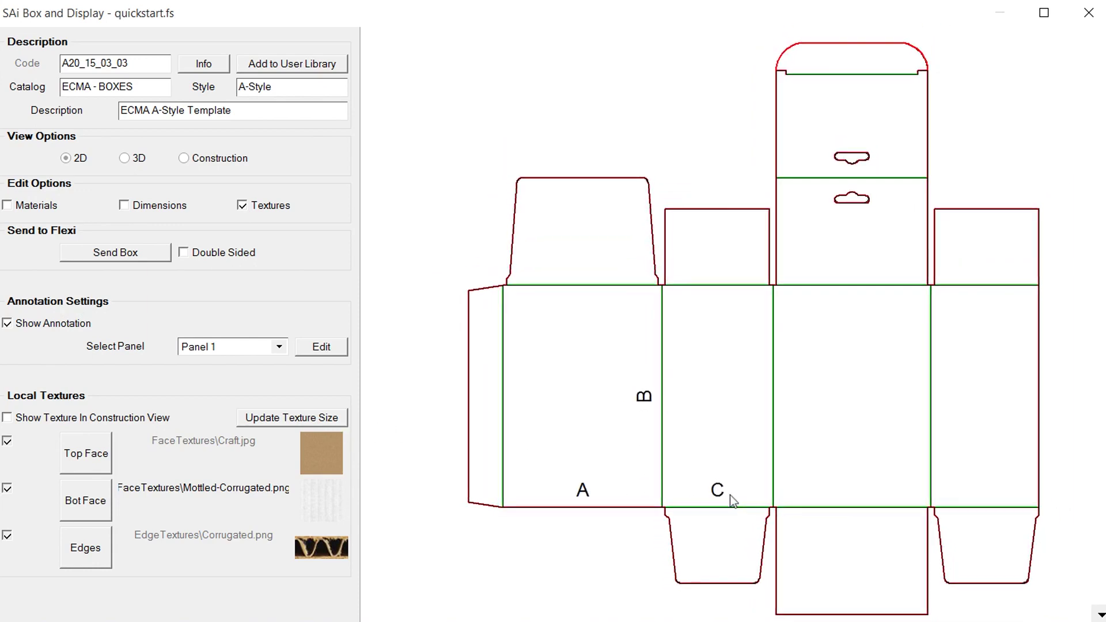
pyautogui.scroll(-1, 730, 496)
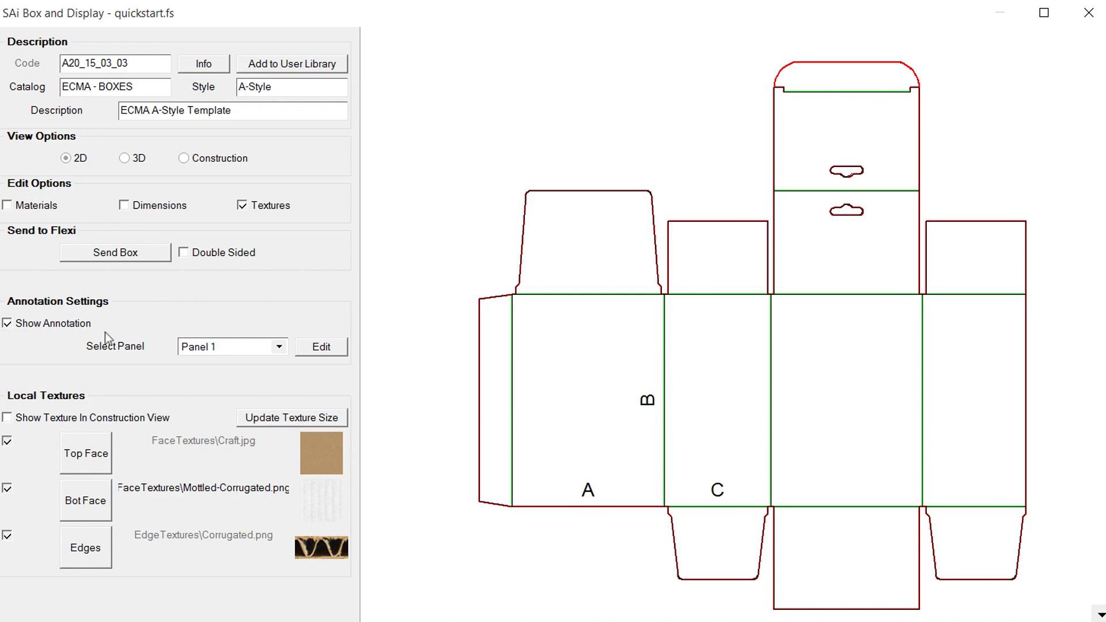
# - Hide and restore the A, B, C panel labels, then select Panel 1 for annotation
pyautogui.click(7, 324)
pyautogui.click(8, 324)
pyautogui.click(279, 347)
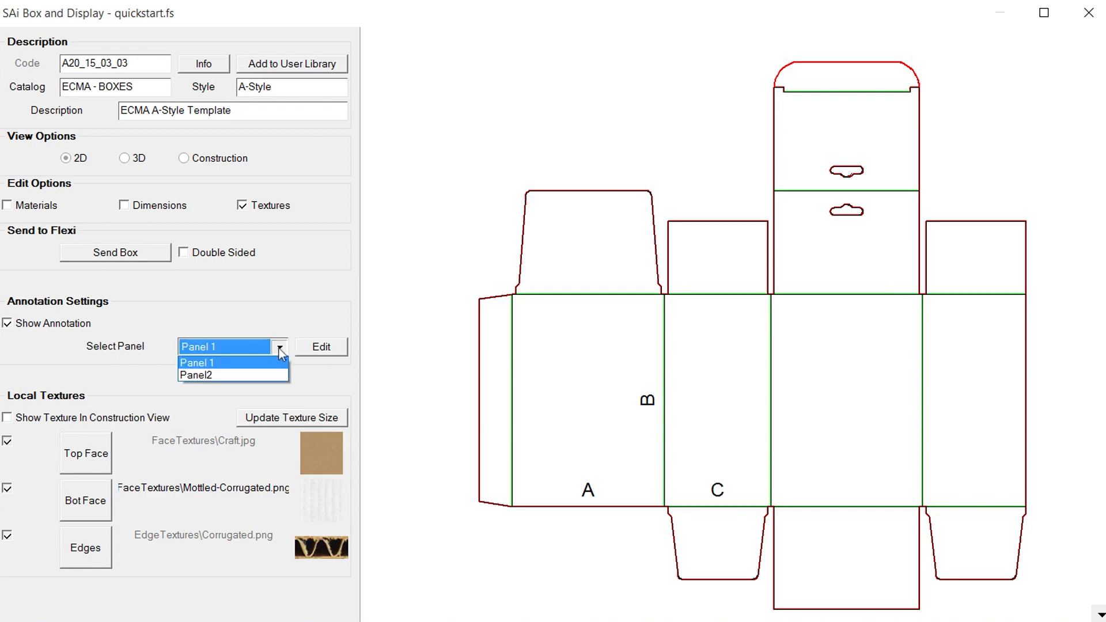
pyautogui.click(190, 364)
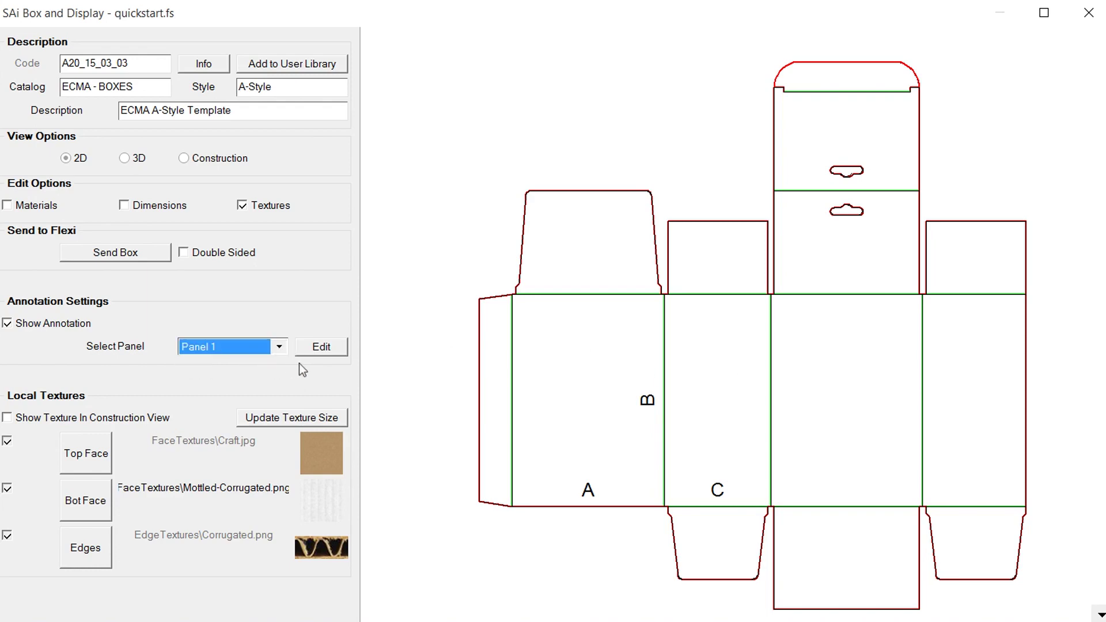
# - Open Panel 1's advanced annotation properties, toggling label A and keeping it at Bottom
pyautogui.click(316, 348)
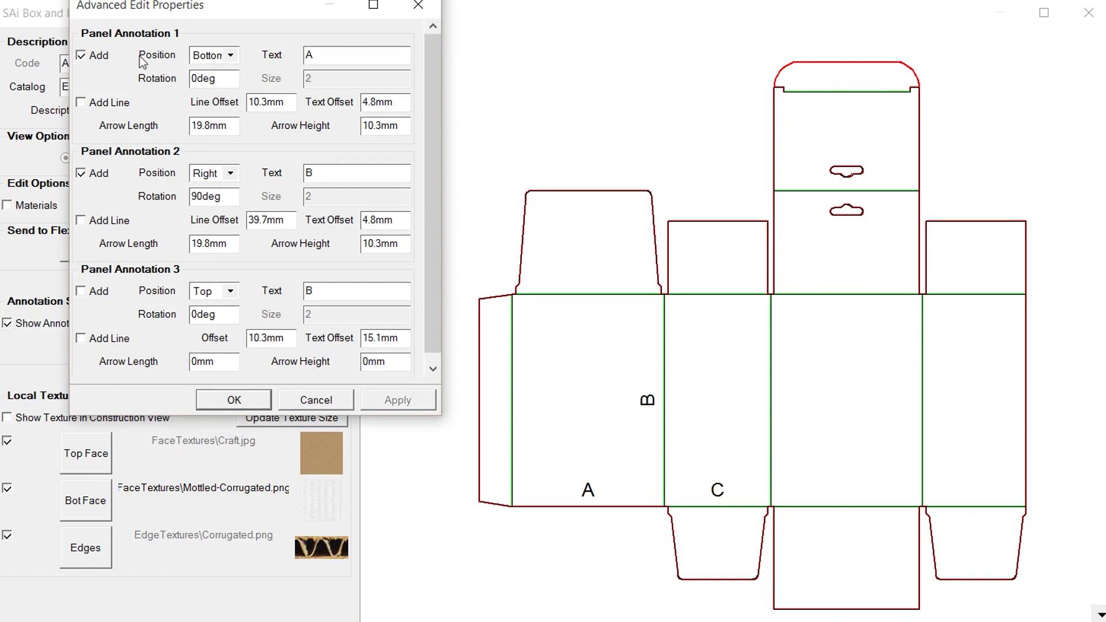
pyautogui.click(82, 57)
pyautogui.click(82, 57)
pyautogui.click(231, 55)
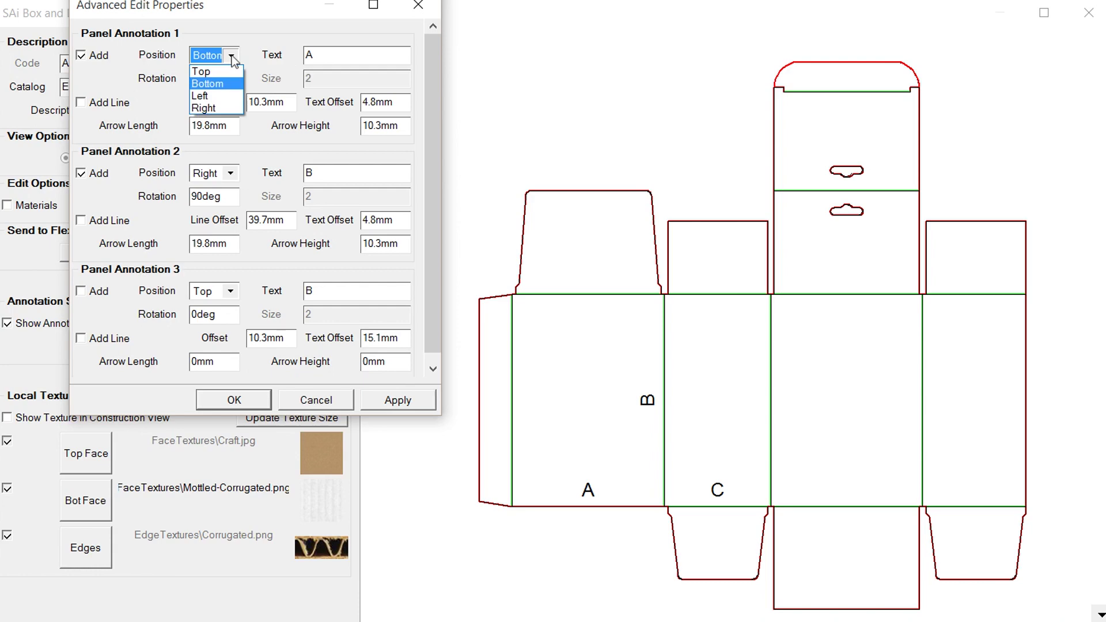
pyautogui.click(232, 56)
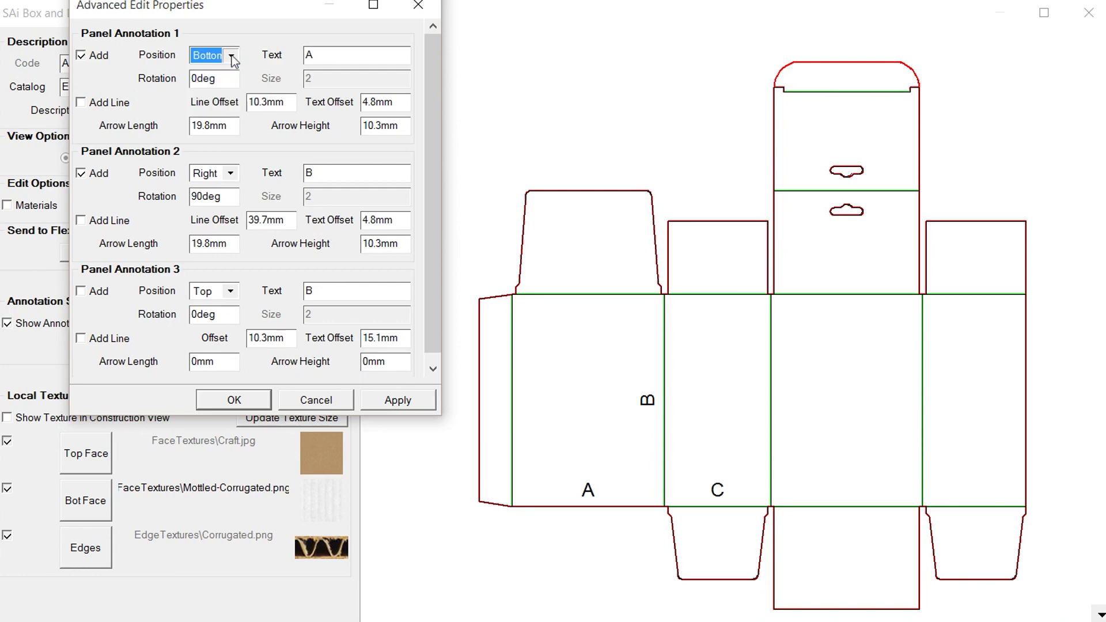
# - Add a dimension arrow line under label A, then remove it again
pyautogui.click(81, 103)
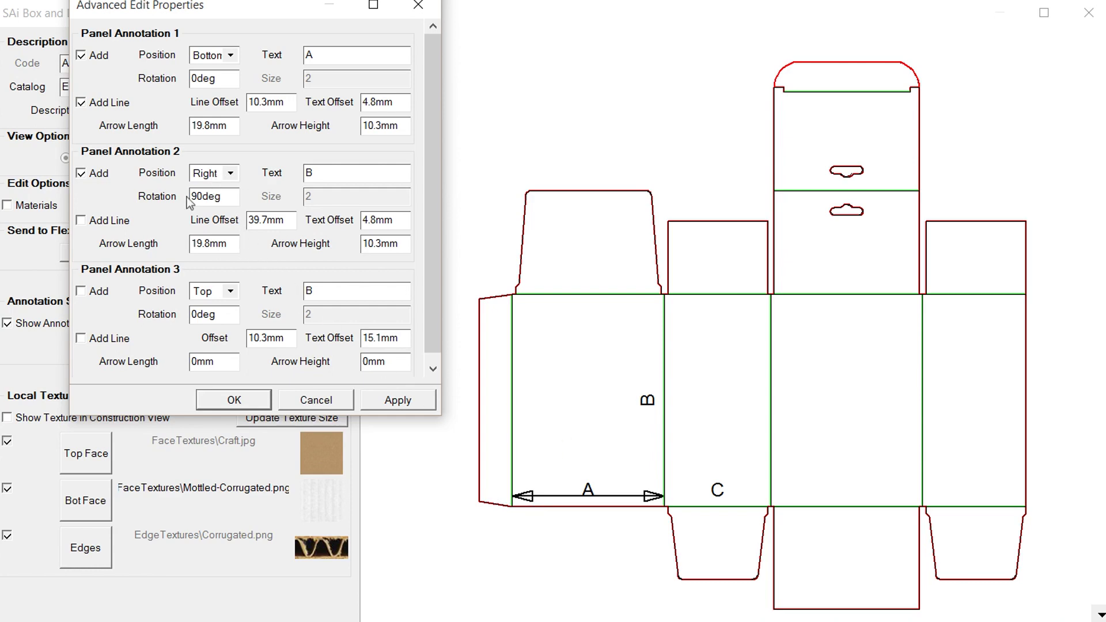
pyautogui.click(81, 102)
pyautogui.click(80, 103)
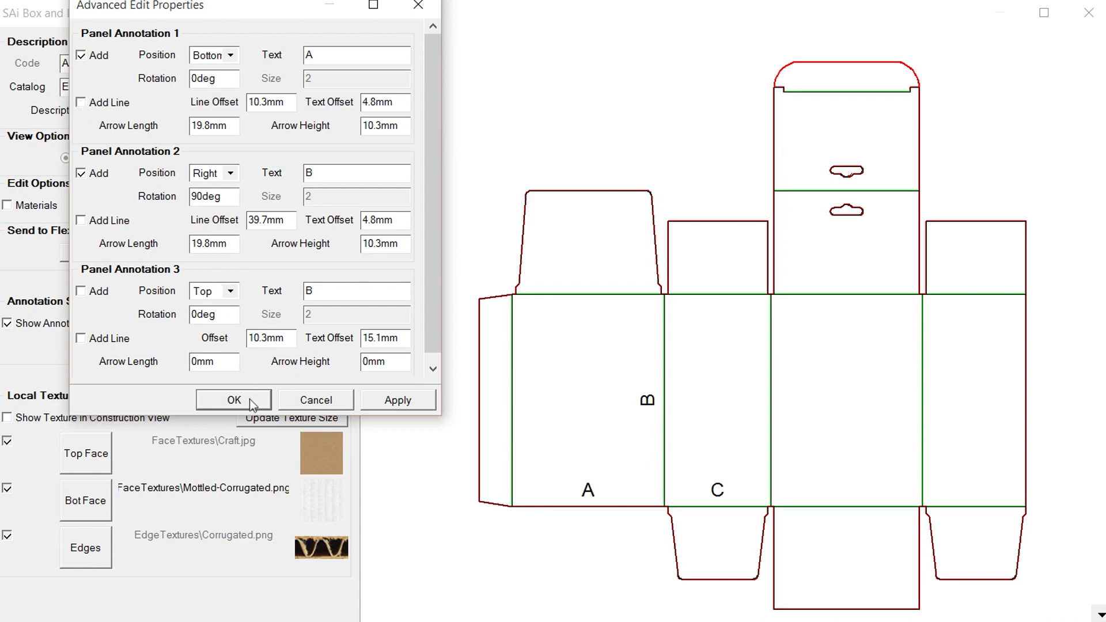
# - Confirm the Advanced Edit Properties dialog with OK, keeping the annotation changes
pyautogui.click(235, 399)
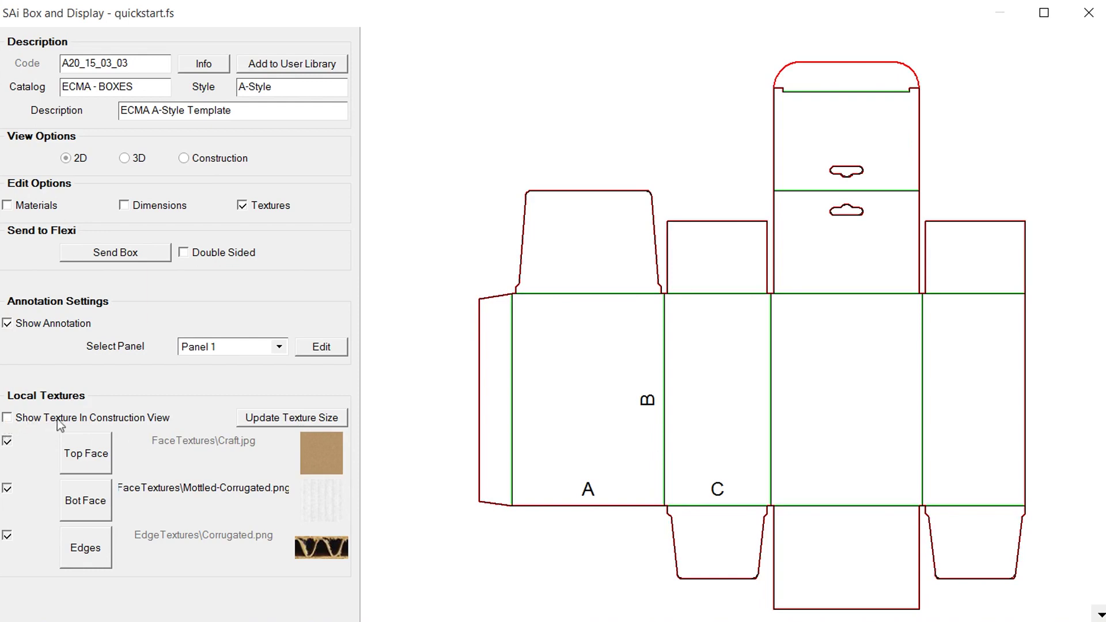
# - Replace the top-face texture Craft.jpg with RefGrid.jpg
pyautogui.click(82, 454)
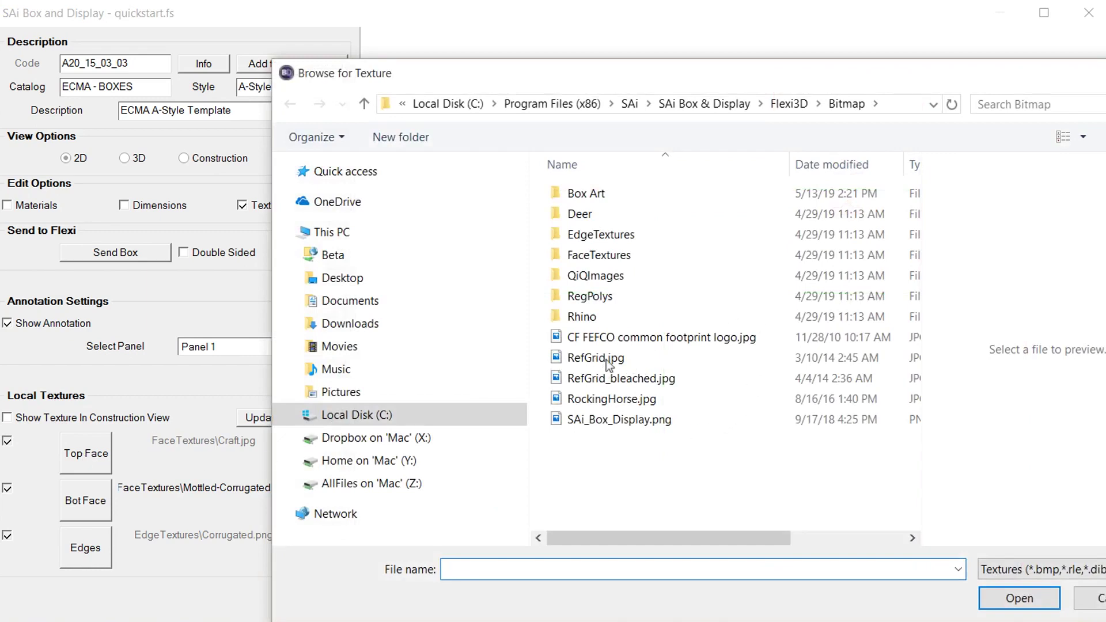
pyautogui.doubleClick(583, 359)
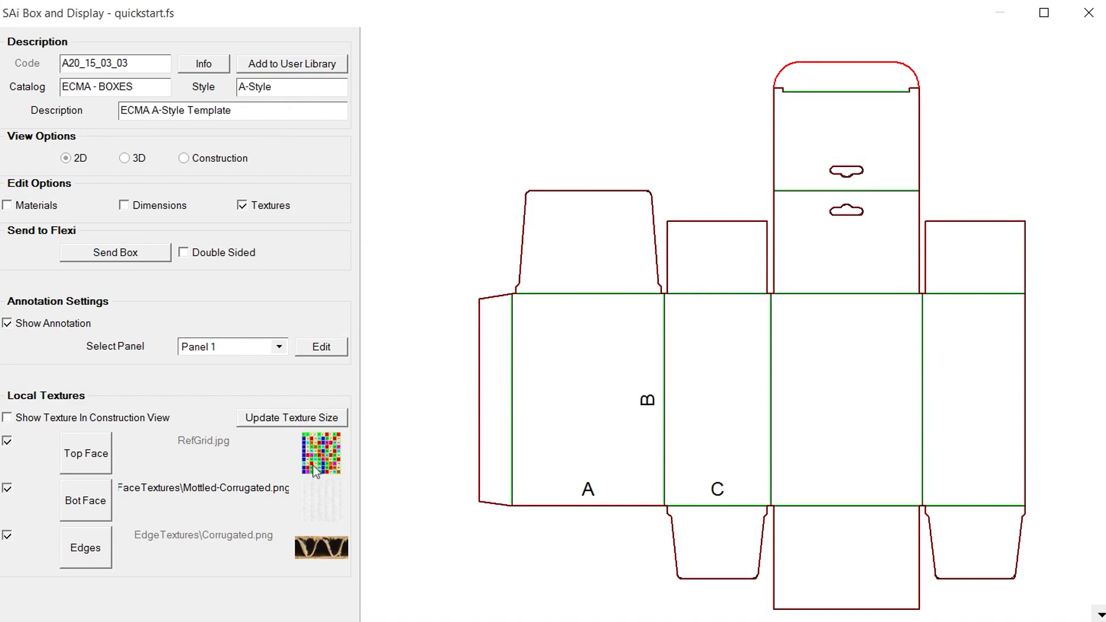
# - Switch to 3D view and orbit the box to inspect the RefGrid-textured top face
pyautogui.click(125, 159)
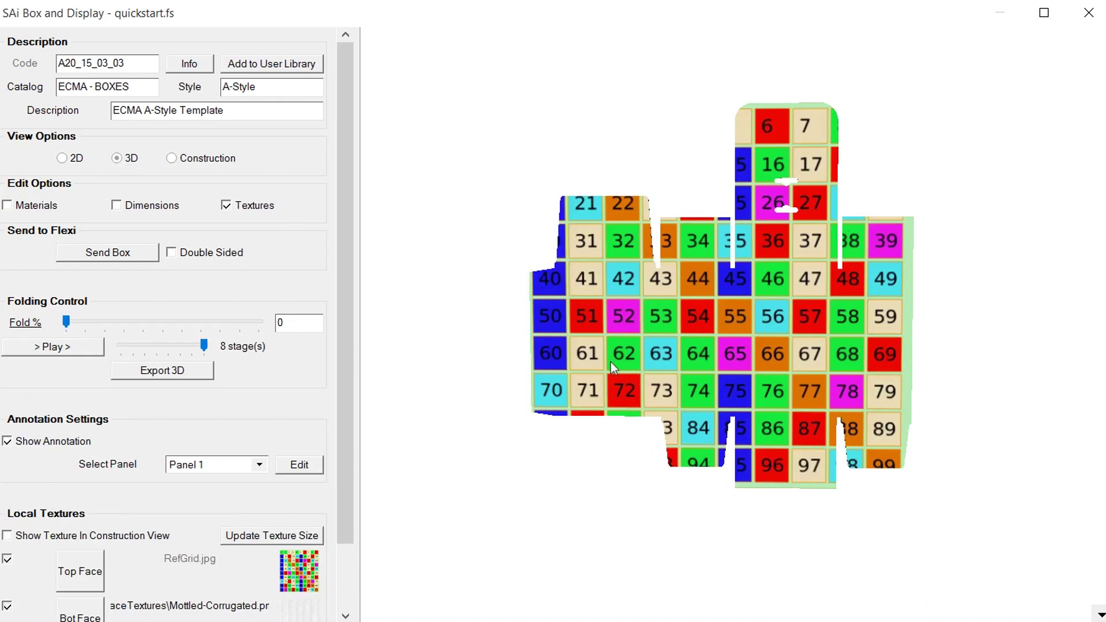
pyautogui.moveTo(610, 362); pyautogui.dragTo(1027, 375)
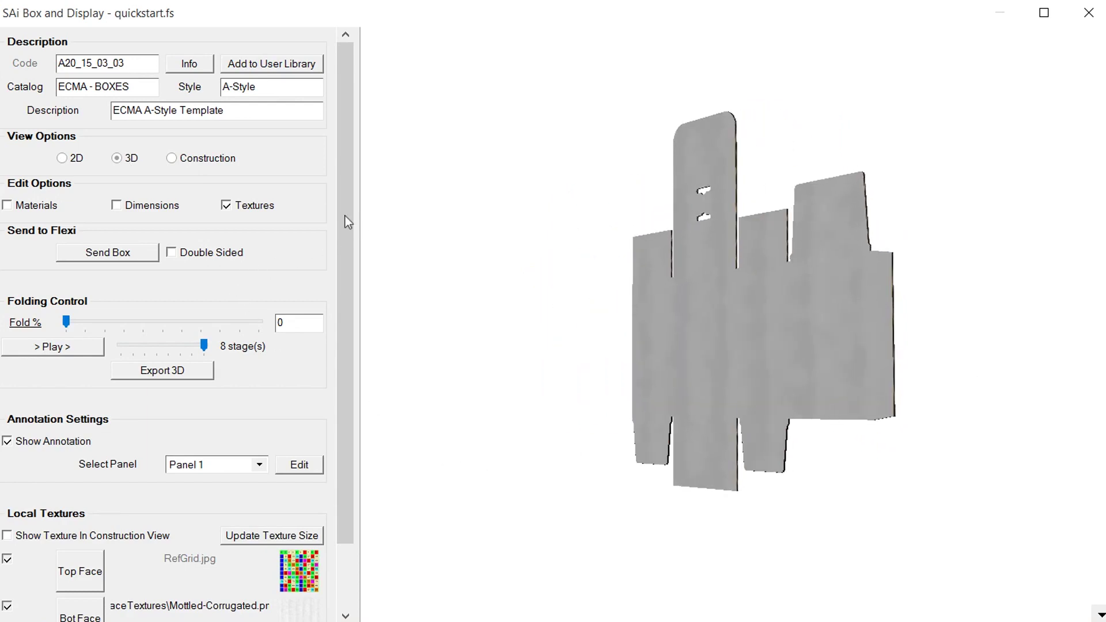
pyautogui.moveTo(348, 222); pyautogui.dragTo(357, 370)
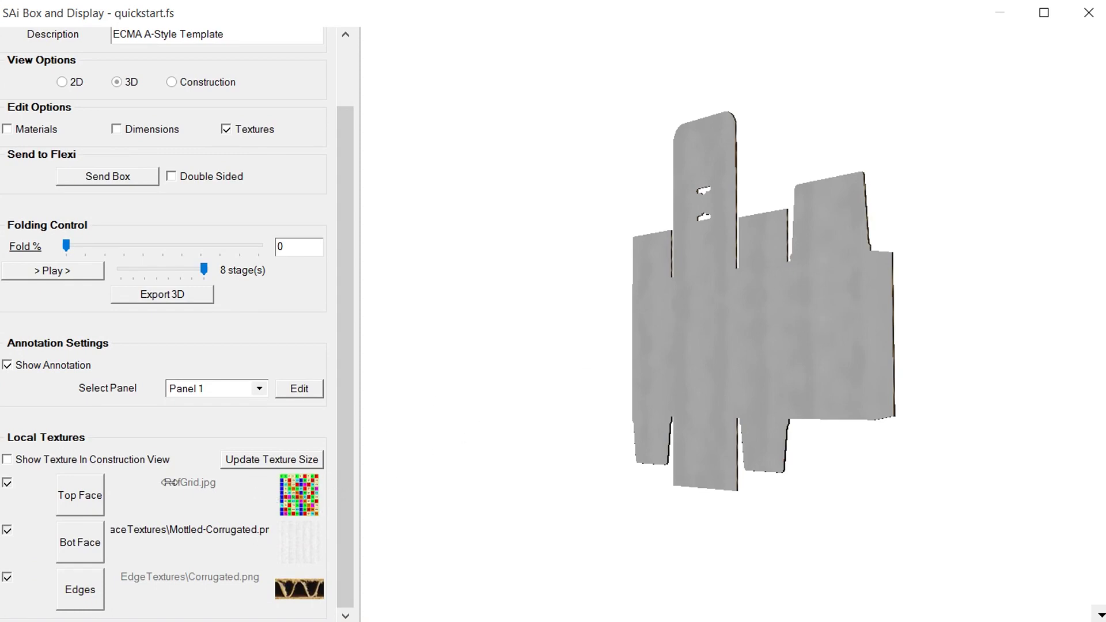
pyautogui.moveTo(819, 385); pyautogui.dragTo(512, 417)
pyautogui.moveTo(674, 362); pyautogui.dragTo(469, 358)
pyautogui.moveTo(693, 337); pyautogui.dragTo(581, 326)
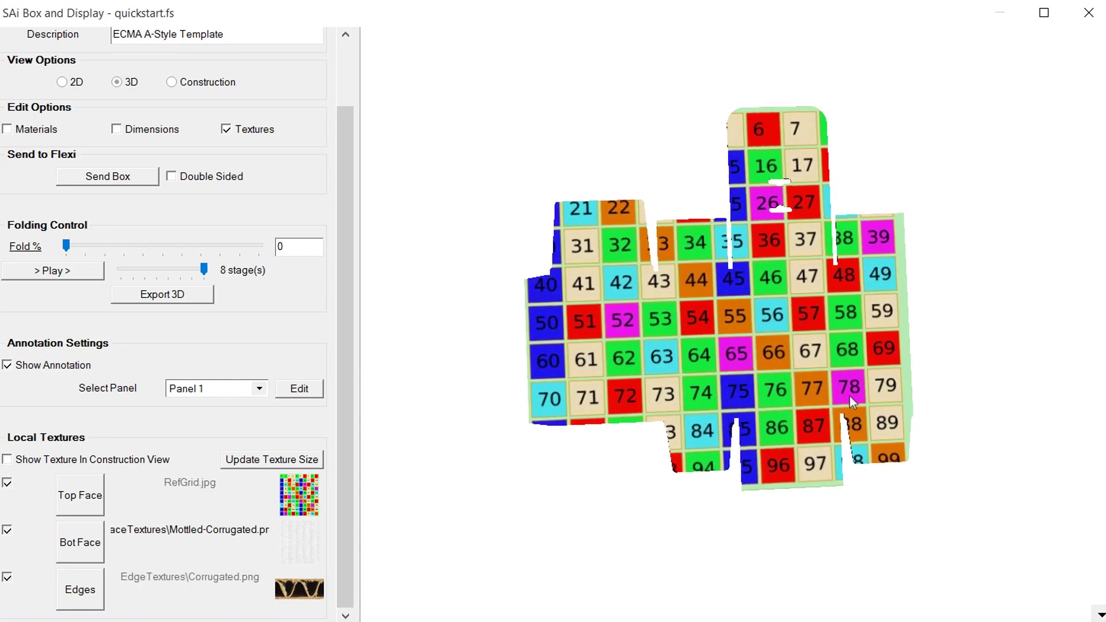
pyautogui.moveTo(570, 434); pyautogui.dragTo(554, 374)
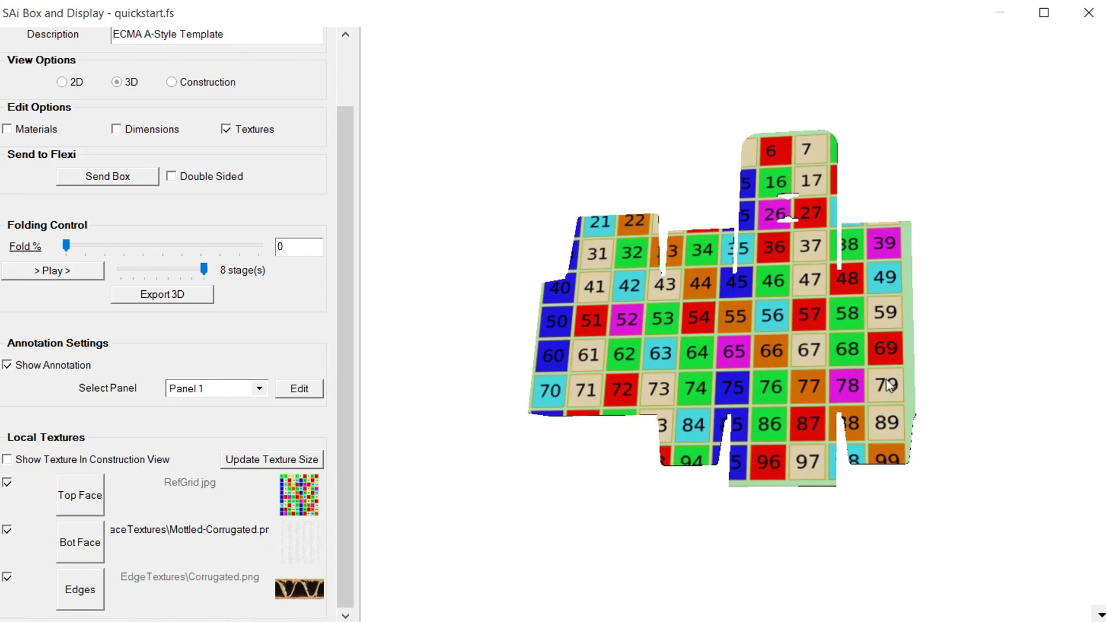
pyautogui.moveTo(807, 332); pyautogui.dragTo(831, 444)
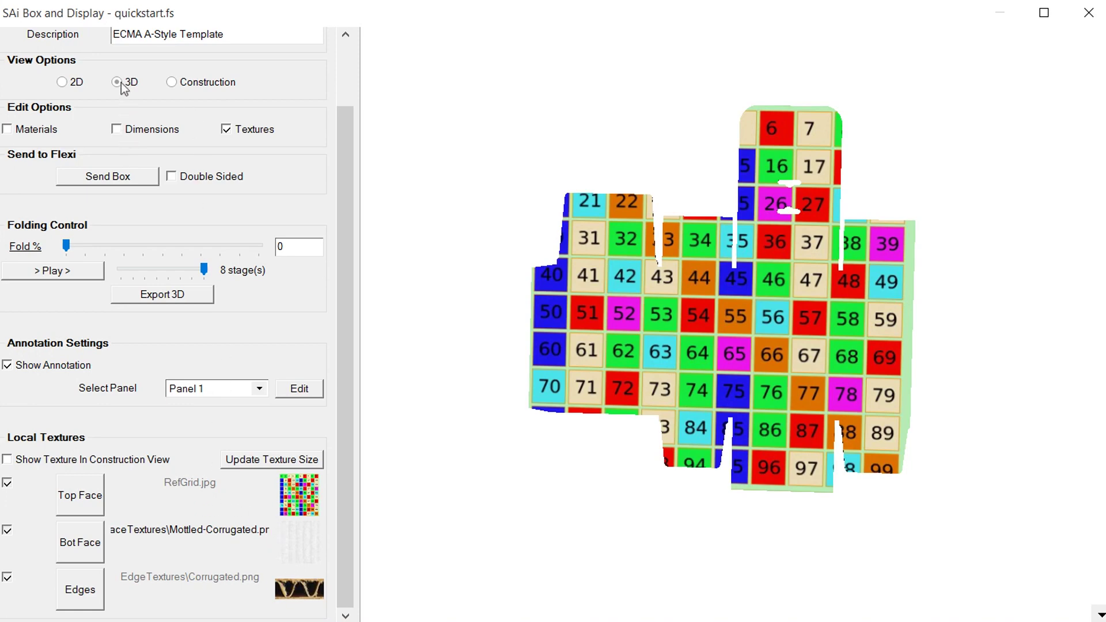
# - Switch to Construction view and pan and zoom to frame the dieline
pyautogui.click(172, 82)
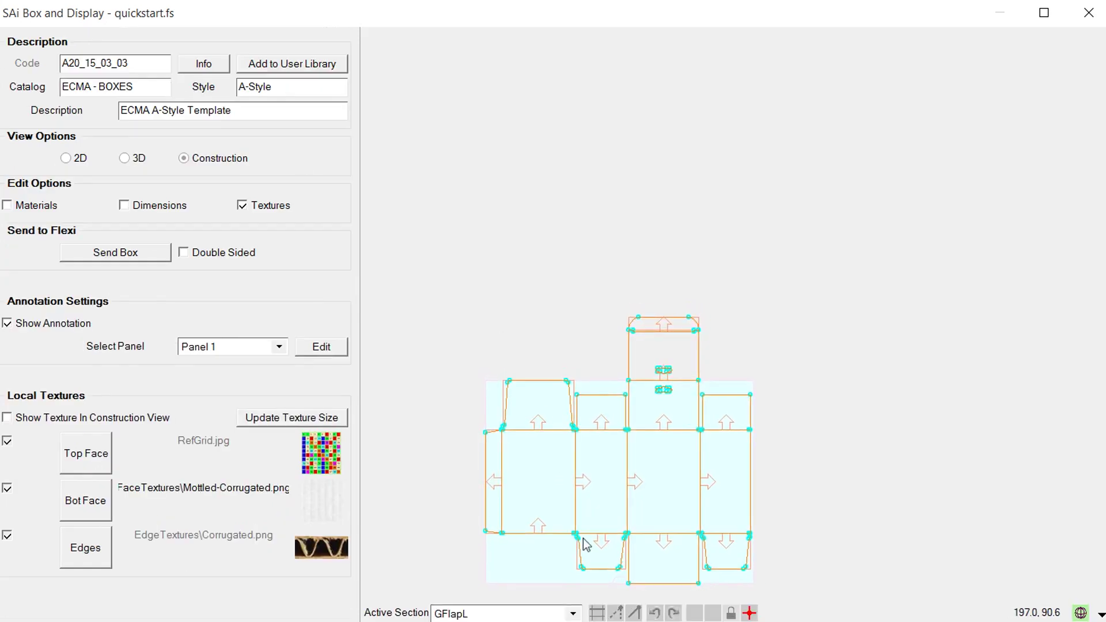
pyautogui.moveTo(585, 543); pyautogui.dragTo(643, 394, button='middle')
pyautogui.scroll(2, 643, 394)
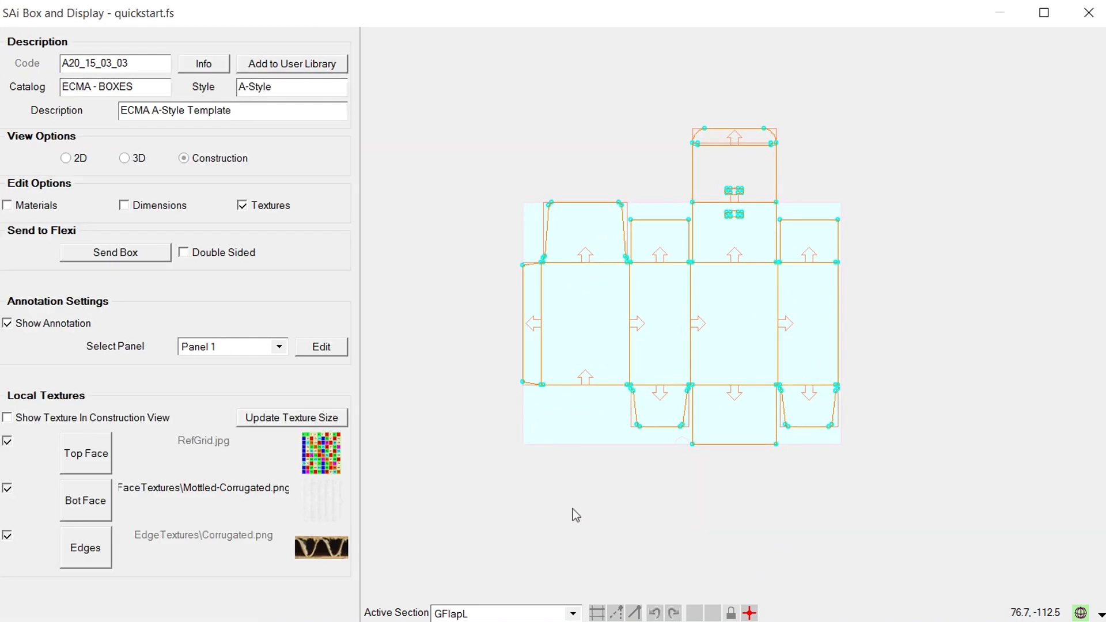
pyautogui.scroll(2, 720, 316)
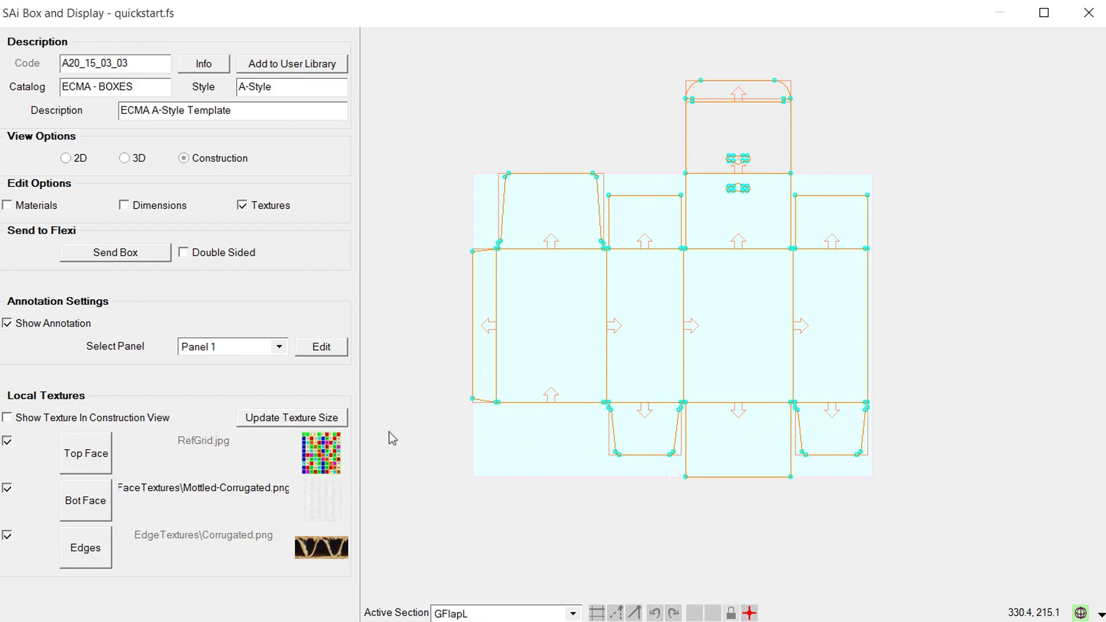
# - Enable Show Texture In Construction View so RefGrid appears behind the dieline
pyautogui.click(7, 418)
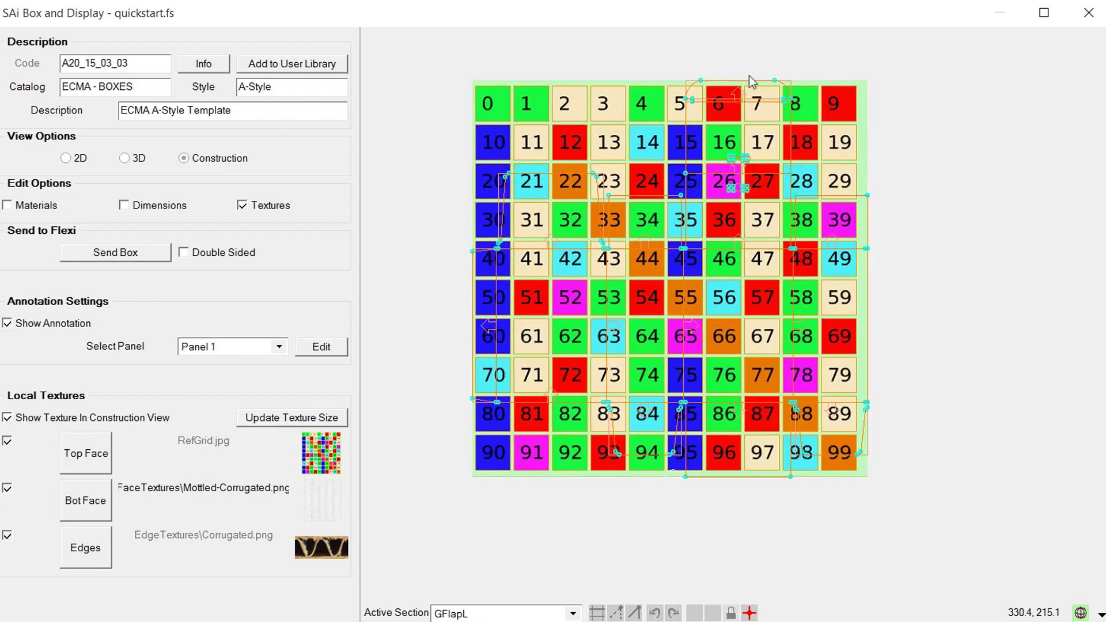